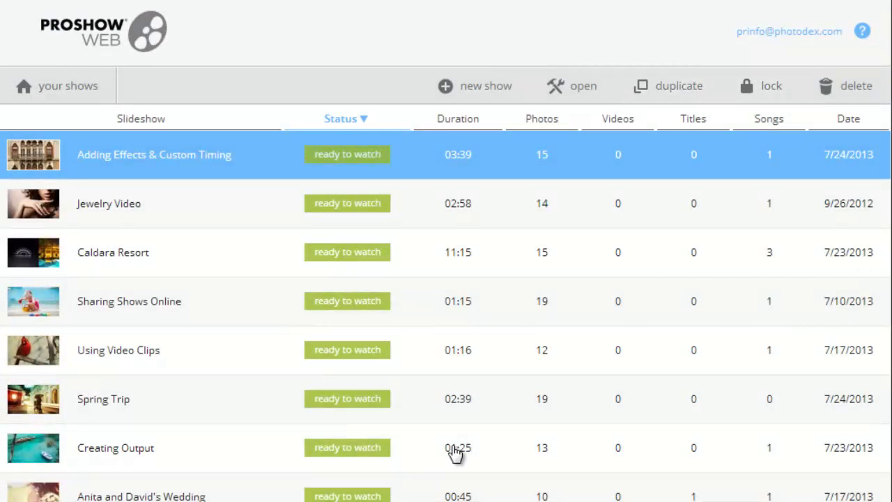
# Step: Duplicate the Adding Effects & Custom Timing show and confirm the copy
pyautogui.click(668, 86)
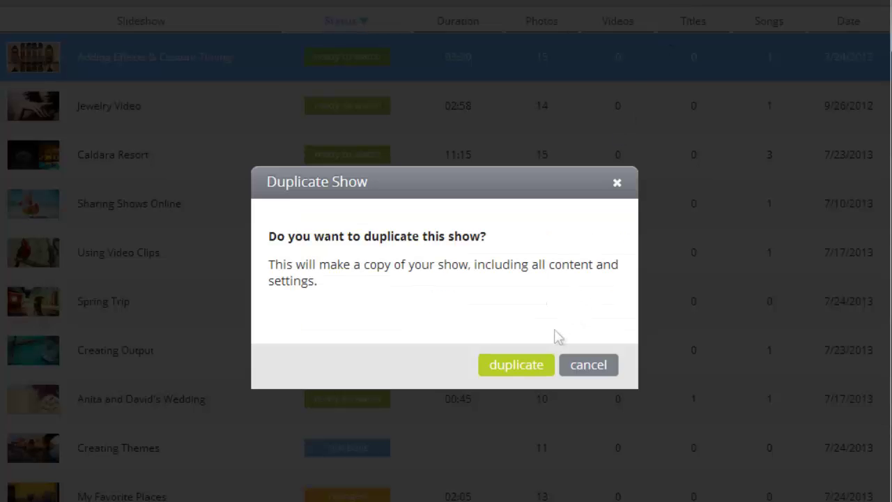
pyautogui.click(519, 364)
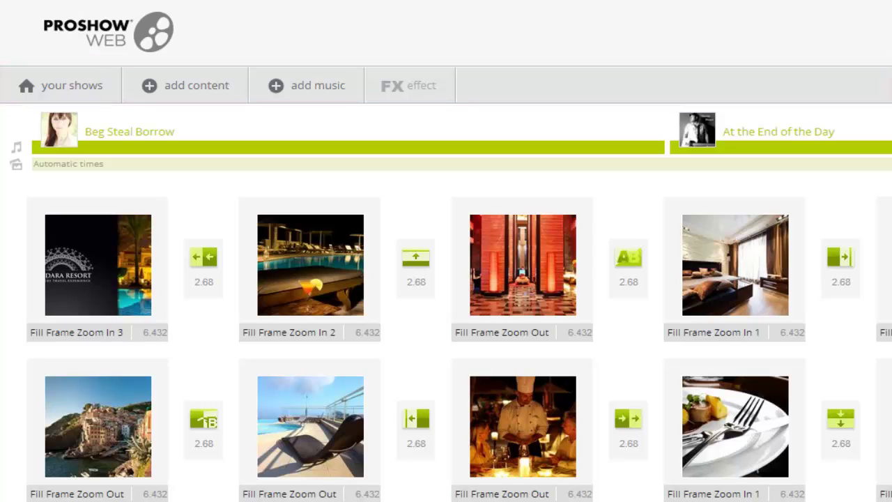
# Step: With the chef photo slide selected, drag At the End of the Day leftward in the music bar
pyautogui.click(495, 446)
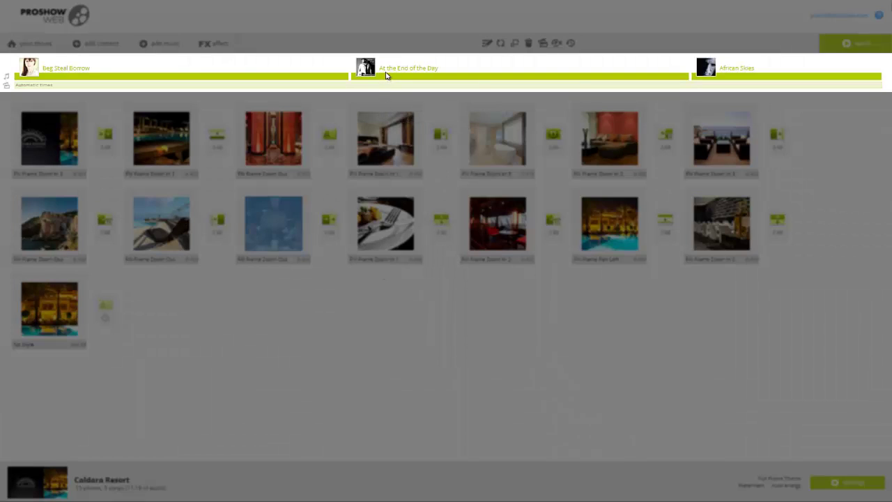
pyautogui.moveTo(369, 75); pyautogui.dragTo(83, 79)
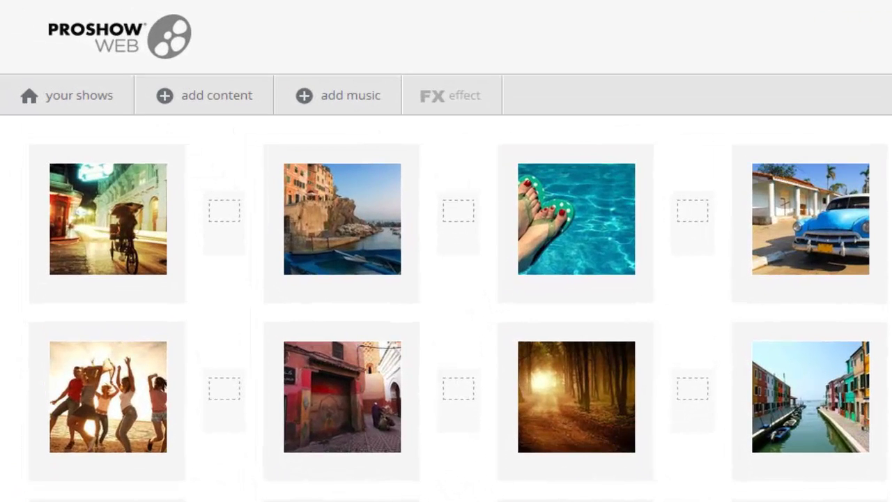
# Step: Apply a heading-style caption 'Summer Vacation' with sub-heading 'Thailand' to the first photo
pyautogui.click(149, 255)
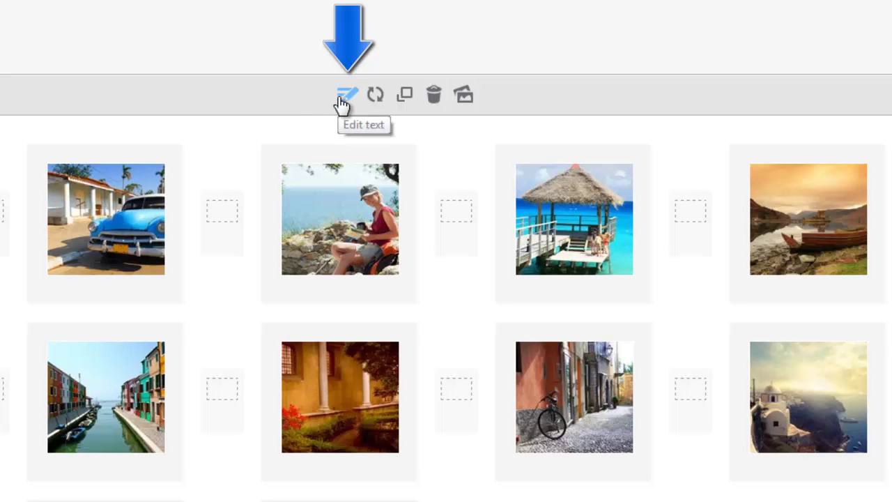
pyautogui.click(341, 101)
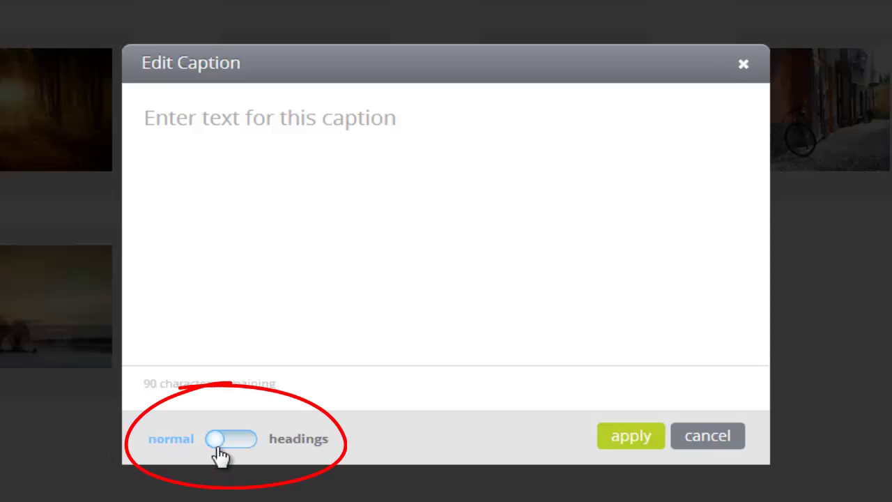
pyautogui.click(240, 452)
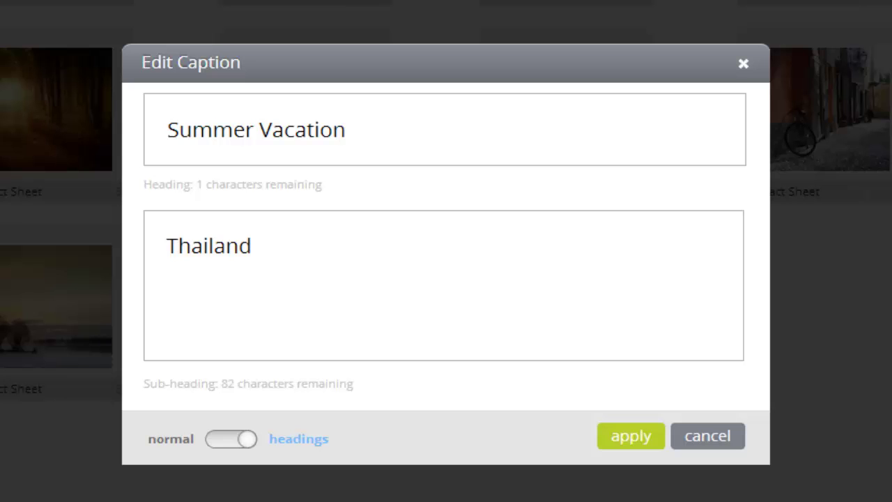
pyautogui.click(635, 440)
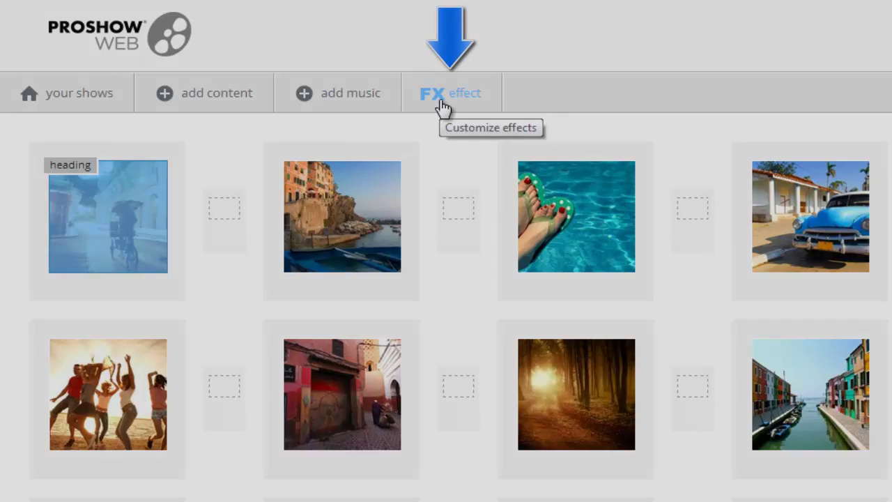
# Step: Apply the Escapes 01 Title captions-with-photo effect to the first photo
pyautogui.click(441, 102)
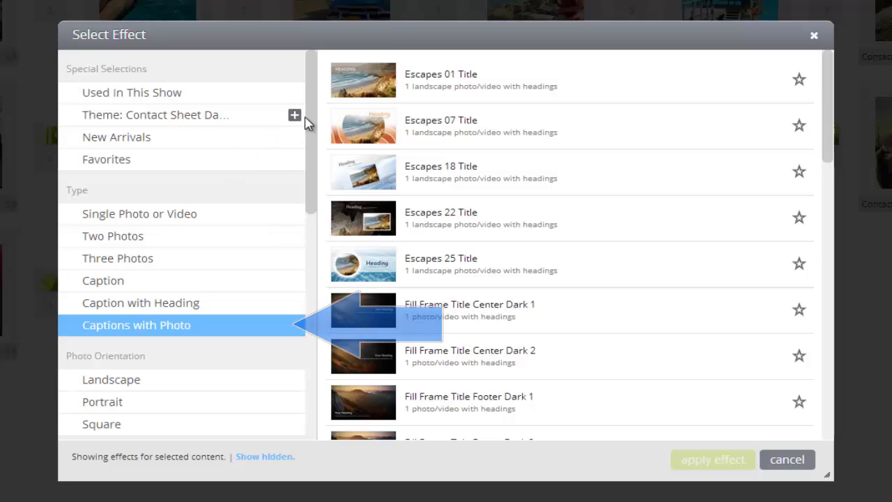
pyautogui.click(359, 90)
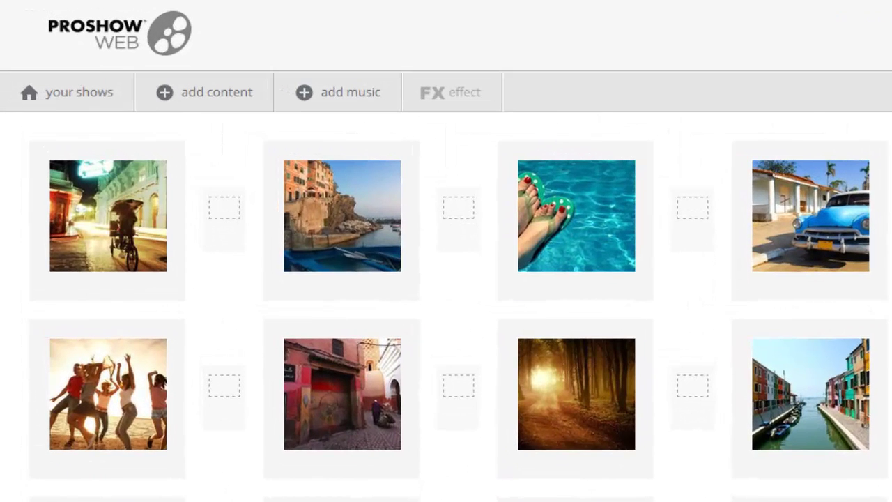
# Step: Apply the A Moving Backdrop effect to the second photo
pyautogui.click(349, 235)
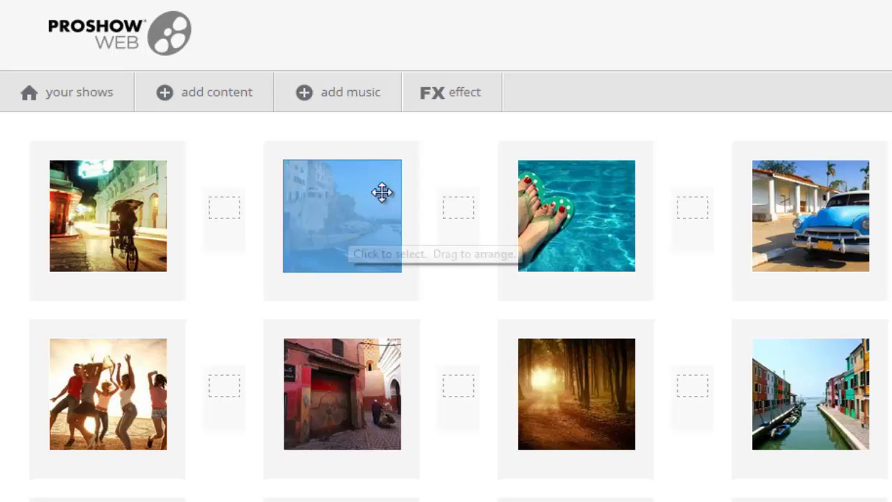
pyautogui.click(458, 104)
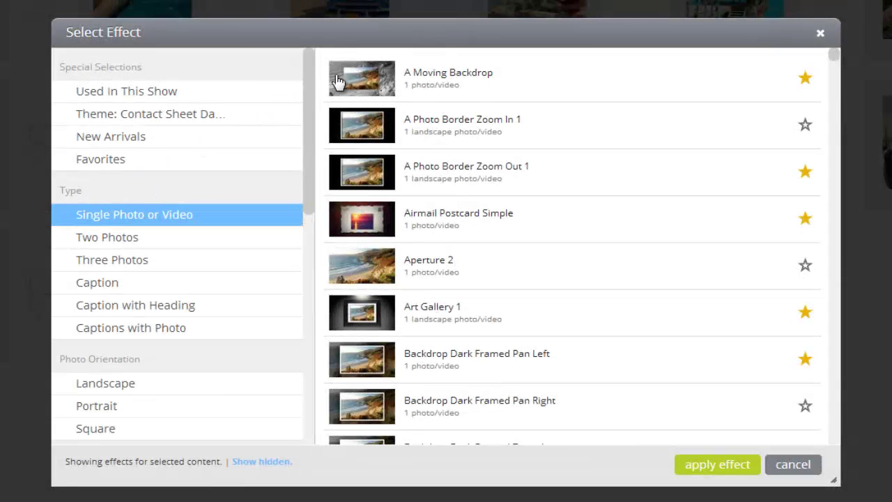
pyautogui.doubleClick(333, 78)
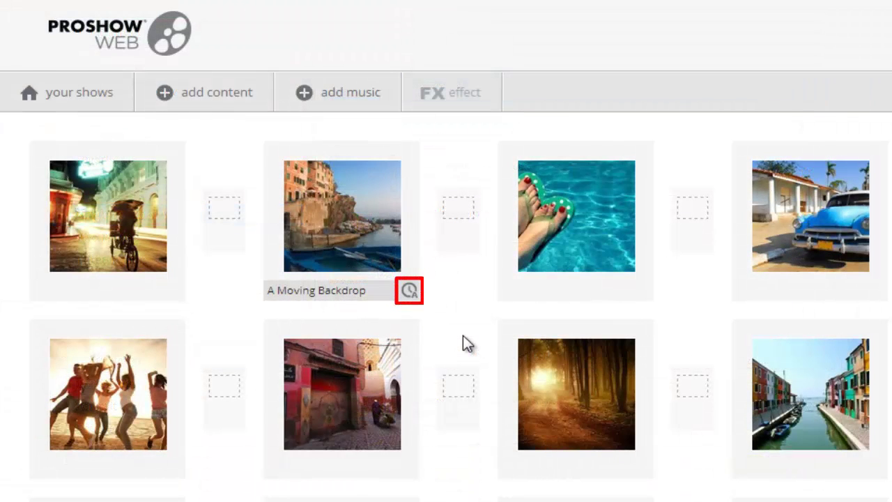
# Step: Set the second photo's effect duration to 4 seconds
pyautogui.click(410, 291)
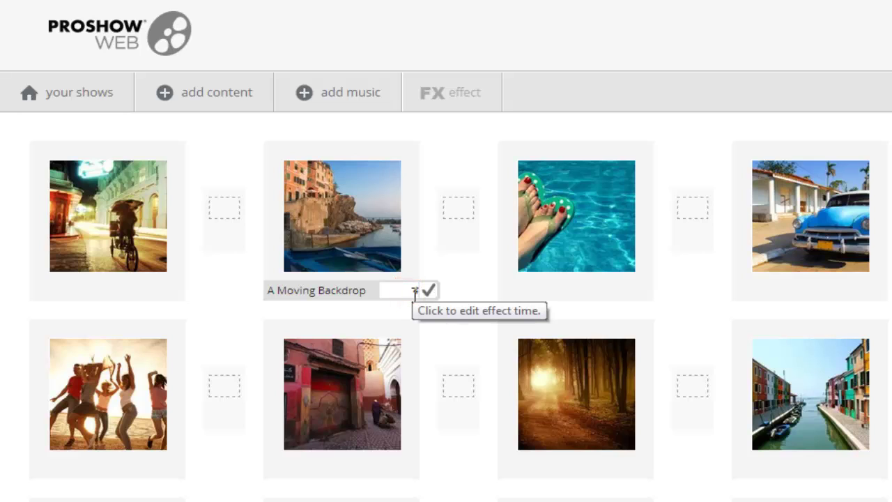
pyautogui.write('4')
pyautogui.press('Return')
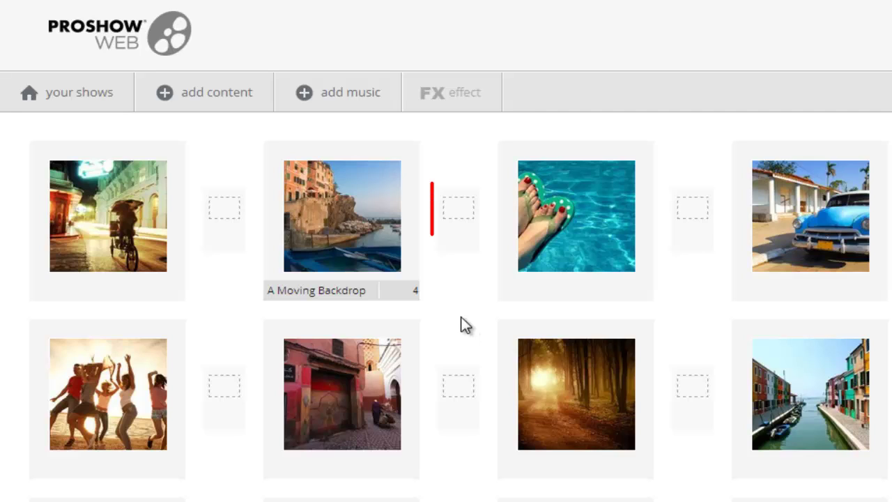
# Step: Add the Motion 3D Curved Path 3D - Down transition after the second photo
pyautogui.click(458, 216)
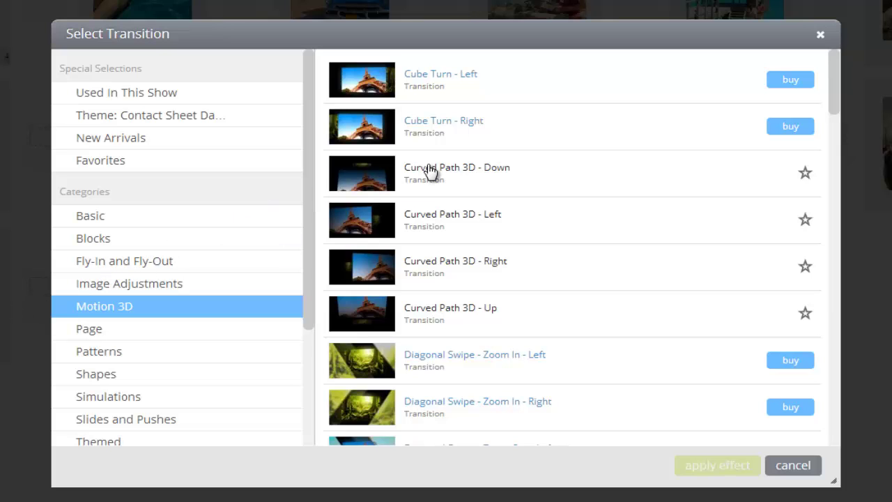
pyautogui.click(430, 171)
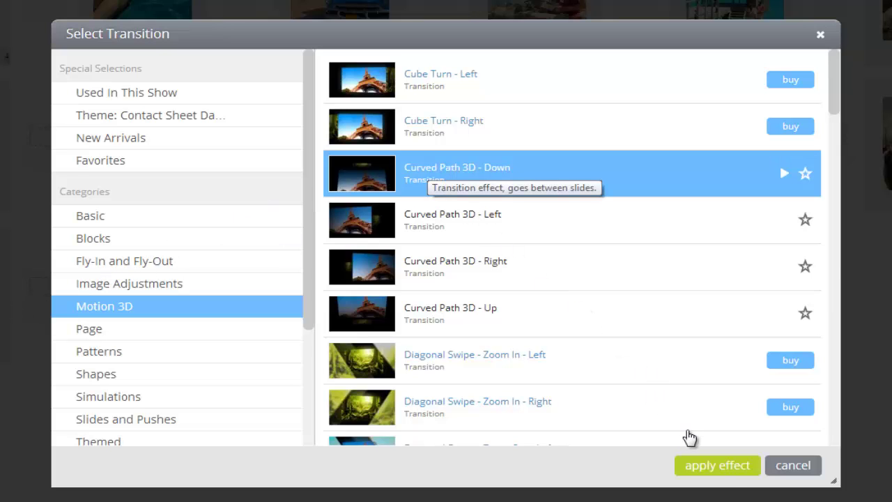
pyautogui.click(729, 474)
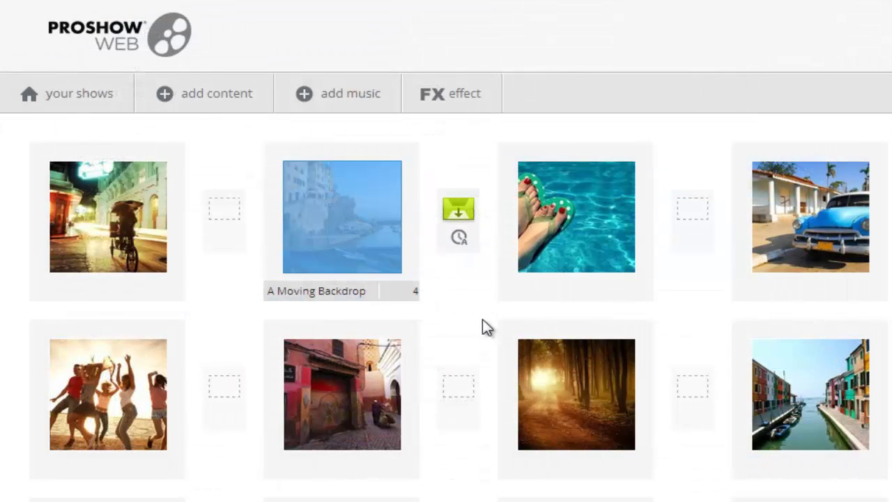
# Step: Set that transition's duration to 3 seconds
pyautogui.click(459, 238)
pyautogui.write('3')
pyautogui.press('Return')
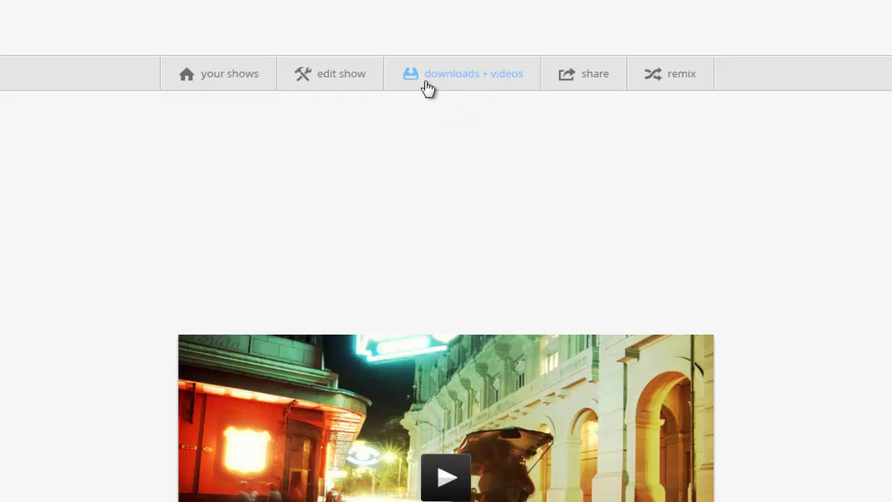
# Step: Open the show's downloads + videos options
pyautogui.click(427, 88)
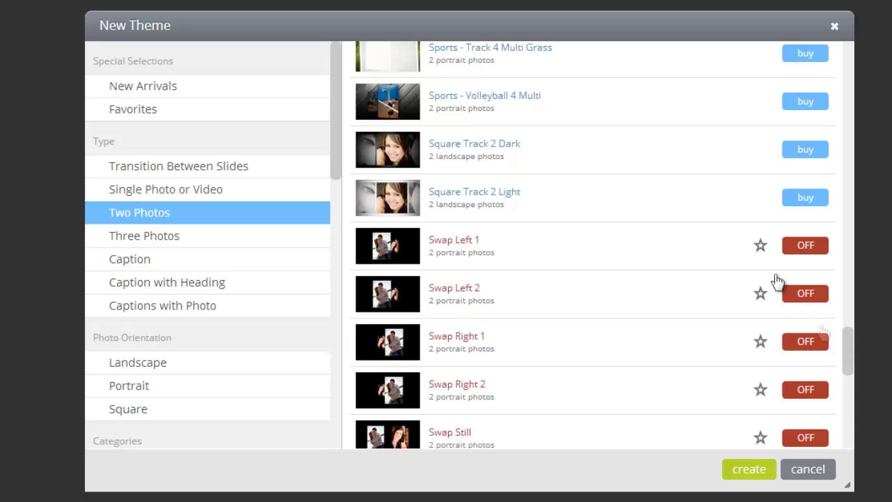
# Step: Star Swap Left 1 and Swap Left 2, then set Cascading Iterations 1 and Chevron Chic Title Simple to ON
pyautogui.click(769, 252)
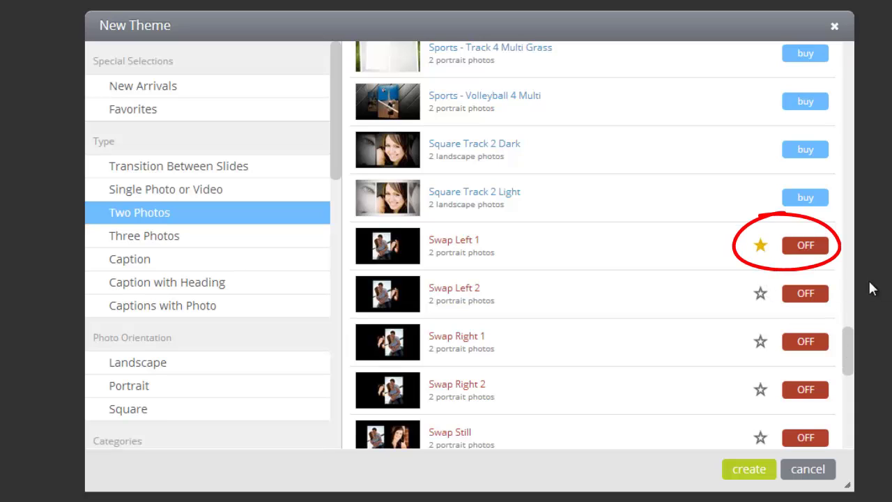
pyautogui.click(759, 293)
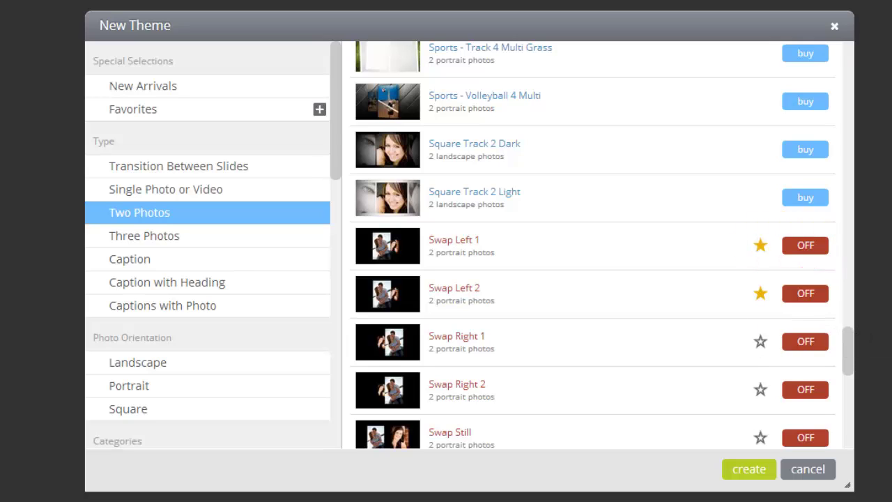
pyautogui.click(320, 109)
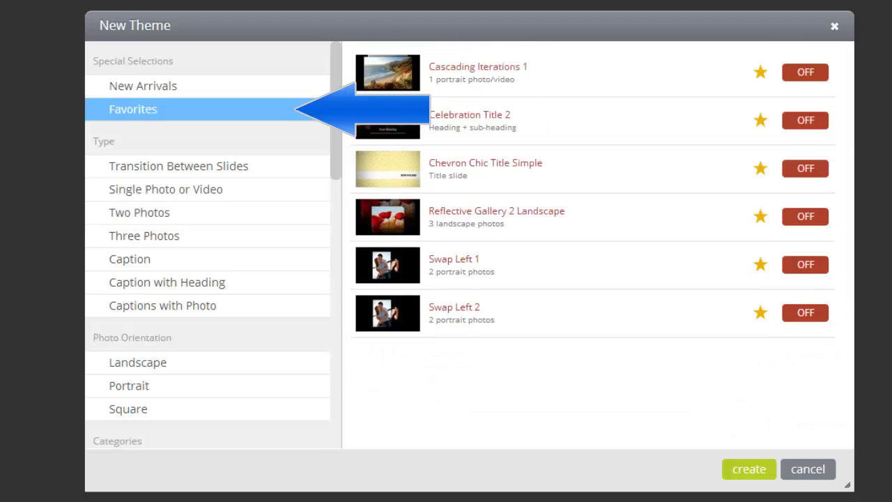
pyautogui.click(807, 74)
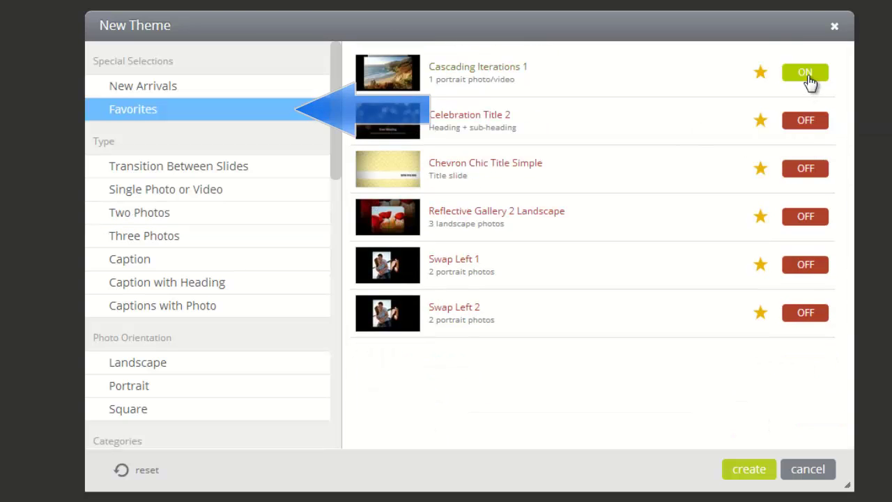
pyautogui.click(809, 170)
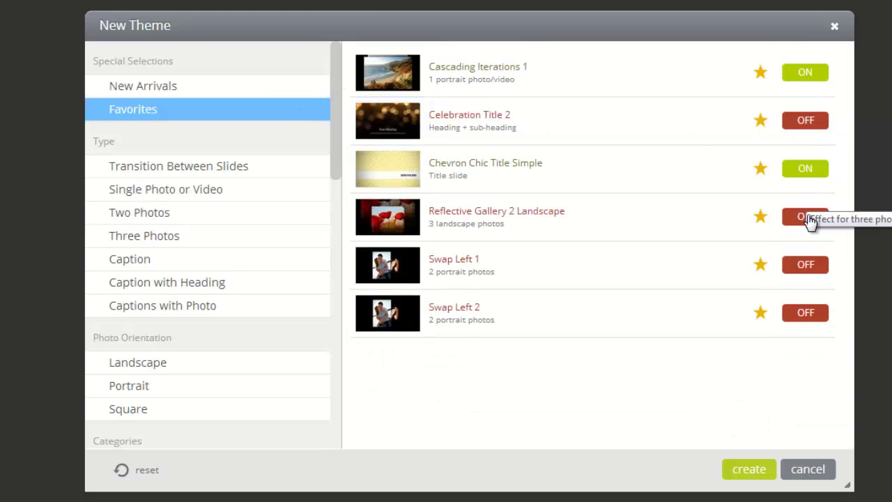